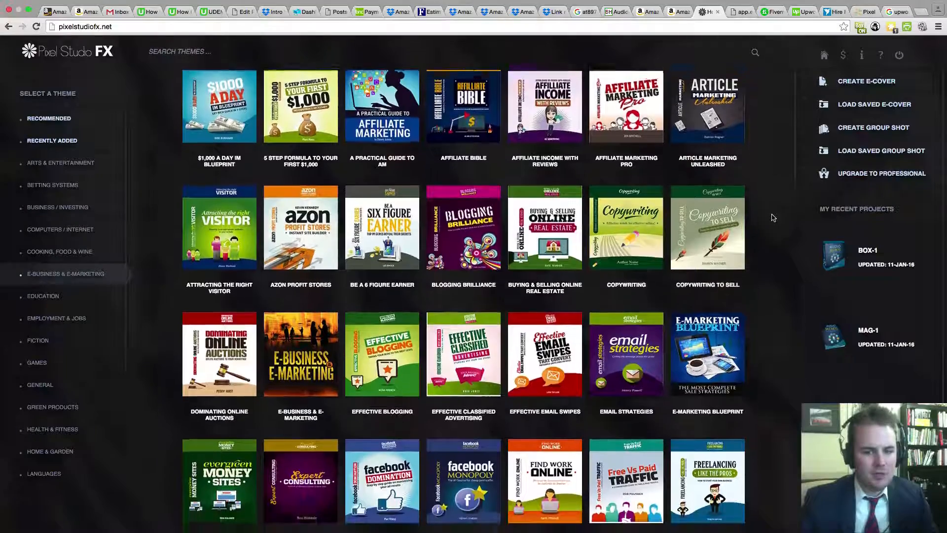
Step: Look through the E-Business & E-Marketing themes and choose the "$1,000 A Day IM Blueprint" theme
scroll(765, 218, "down", 10)
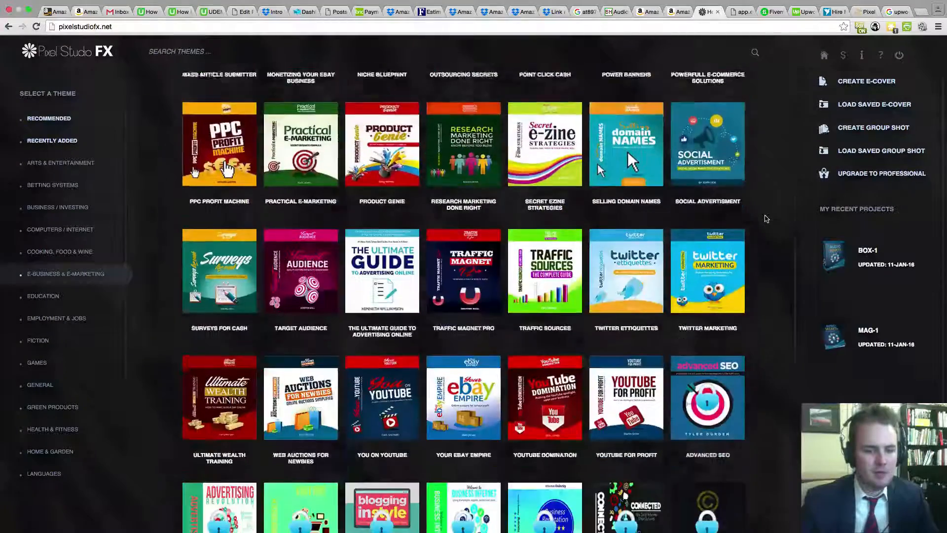
scroll(766, 221, "up", 14)
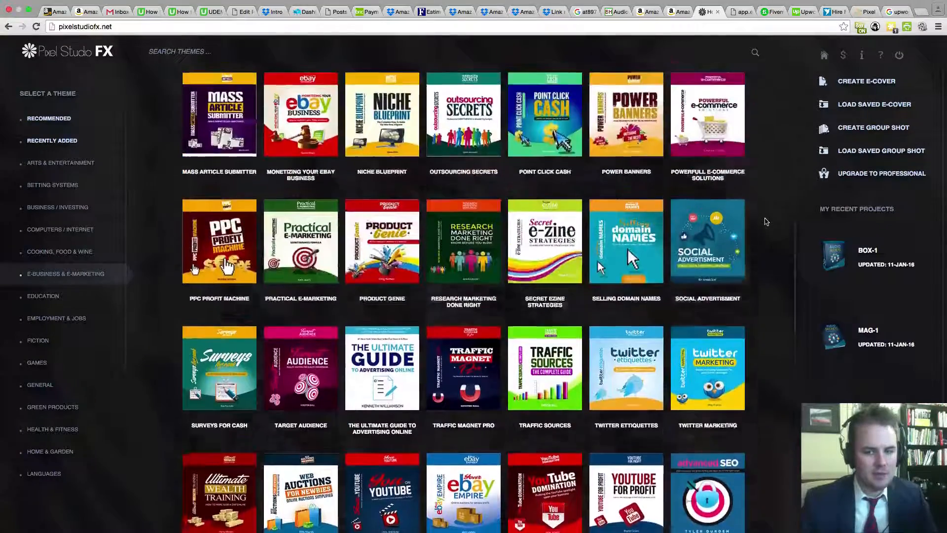
scroll(766, 221, "up", 2)
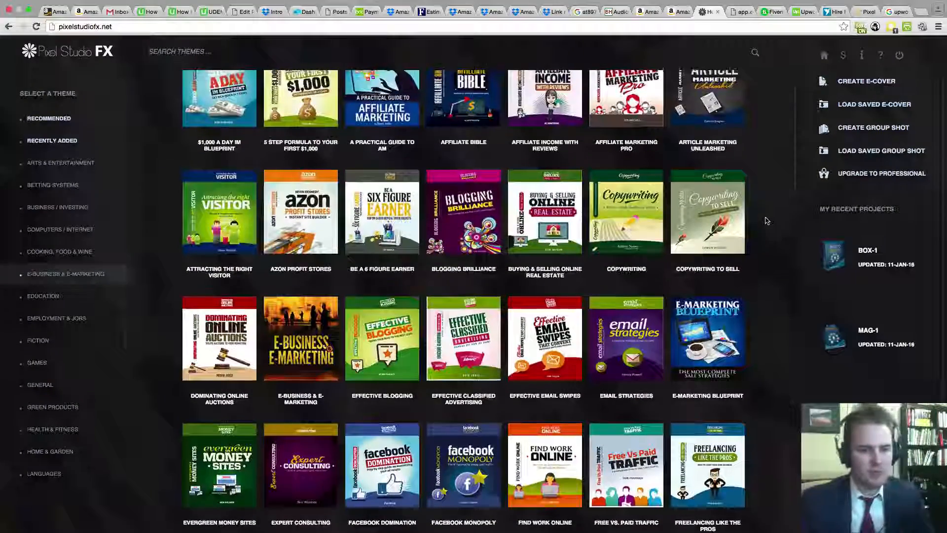
scroll(766, 221, "up", 2)
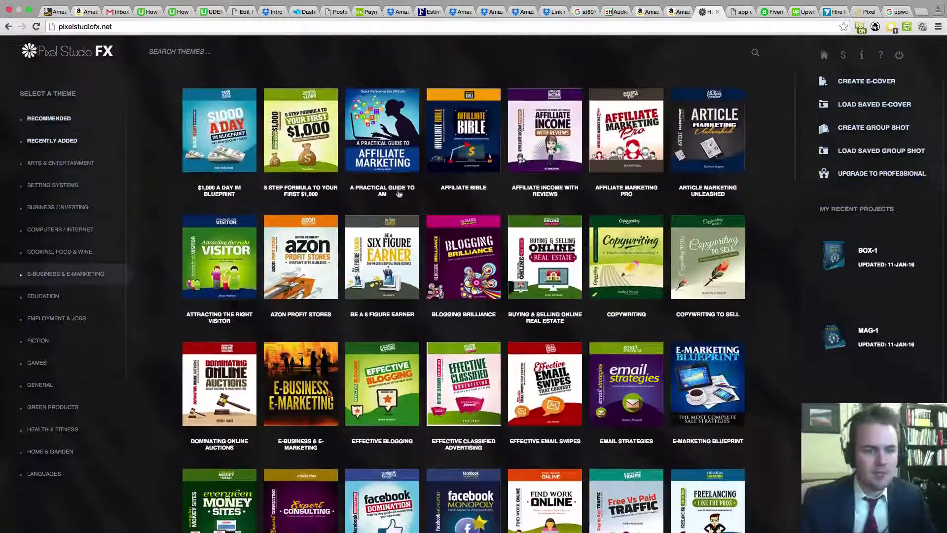
left_click(225, 134)
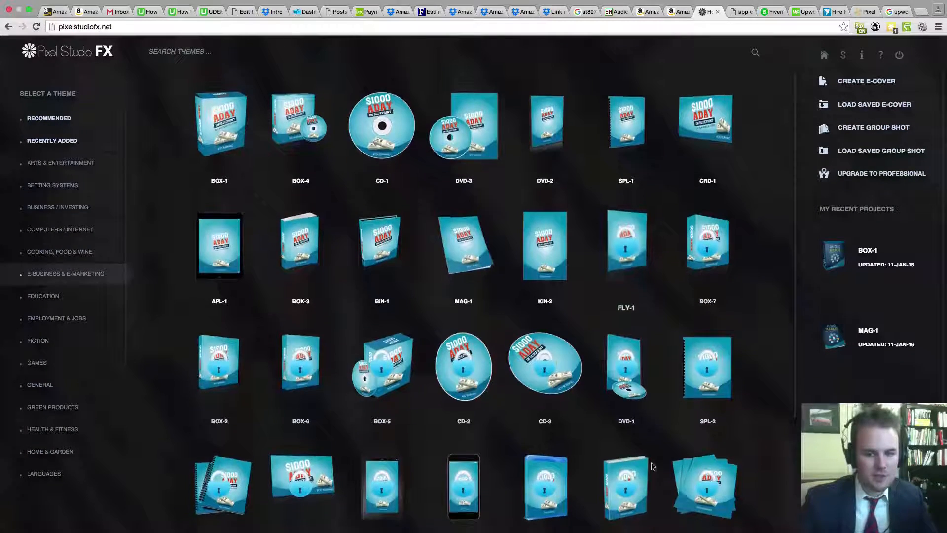
Step: Look through the theme's available cover formats and open the KIN-2 e-book cover for editing
scroll(649, 320, "down", 3)
scroll(654, 433, "down", 1)
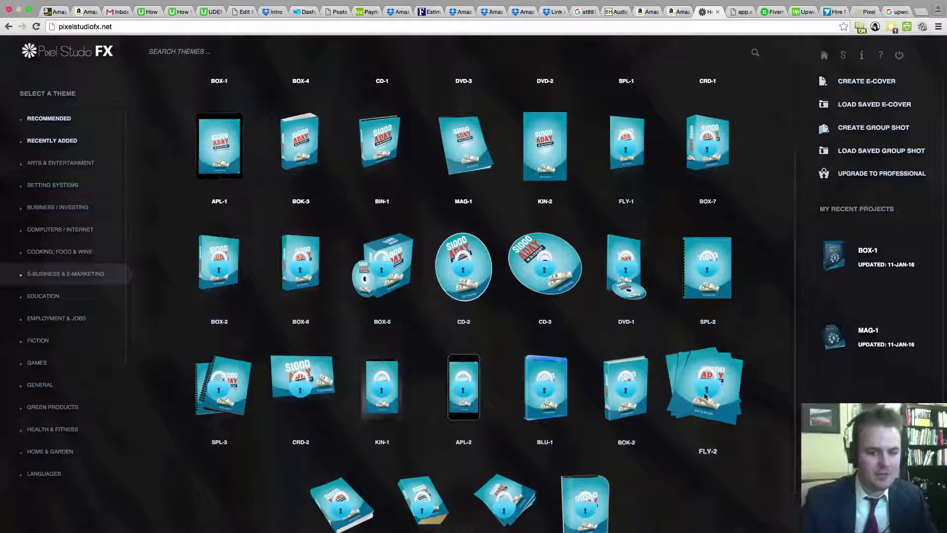
scroll(703, 392, "down", 2)
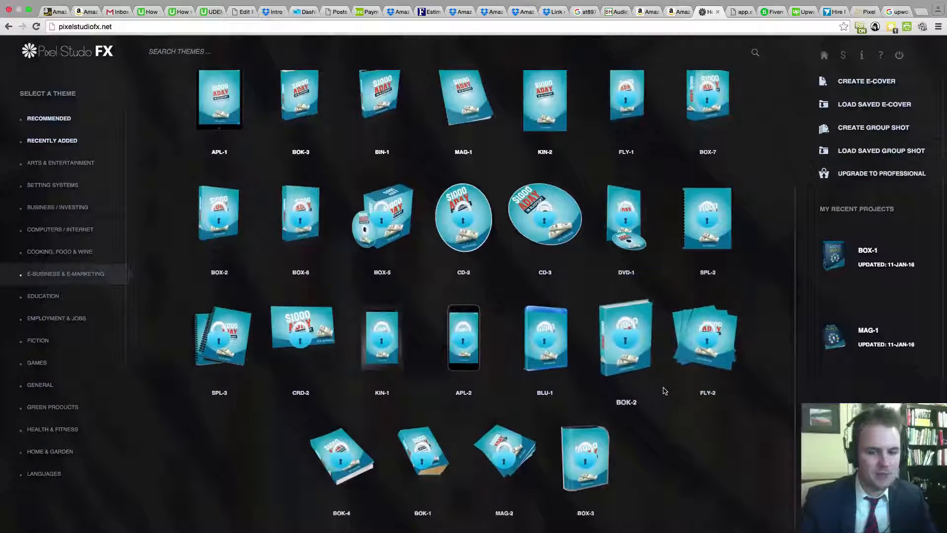
scroll(663, 391, "up", 3)
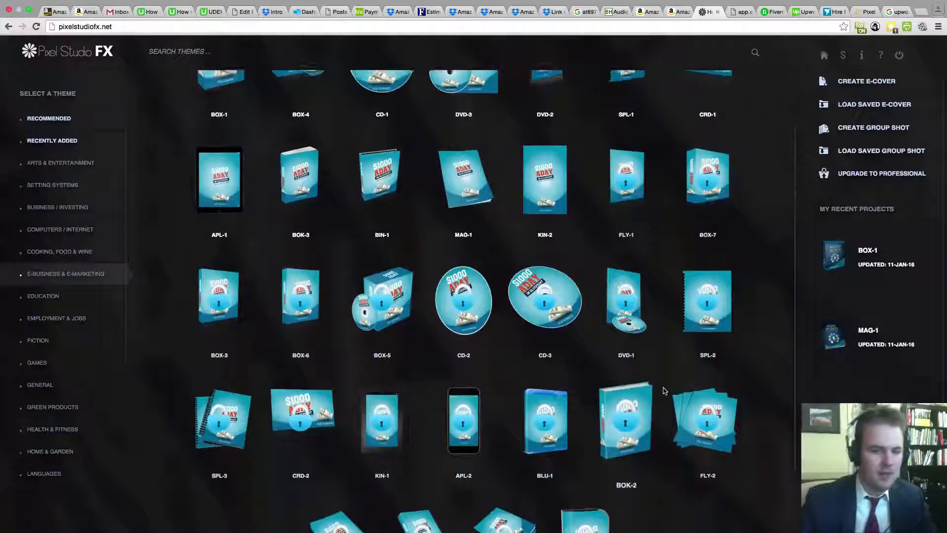
scroll(661, 392, "up", 2)
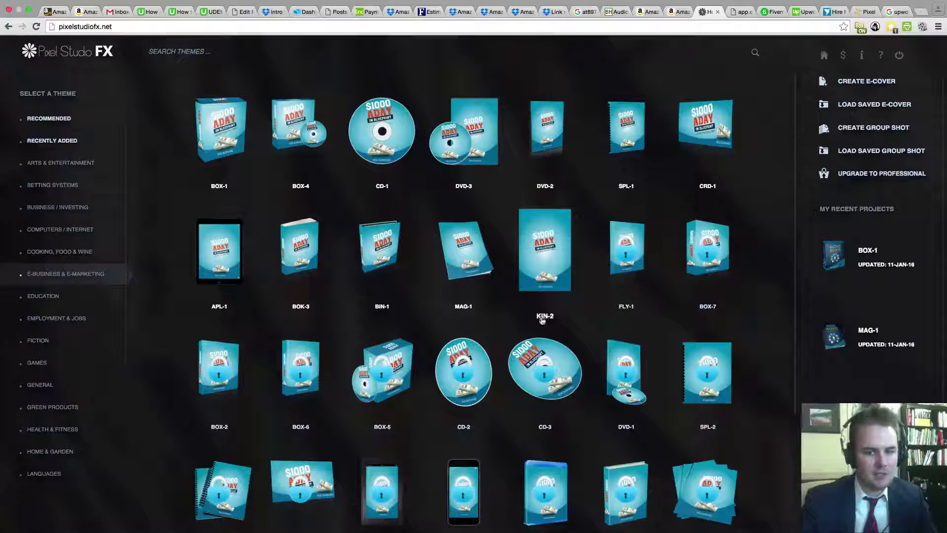
left_click(549, 237)
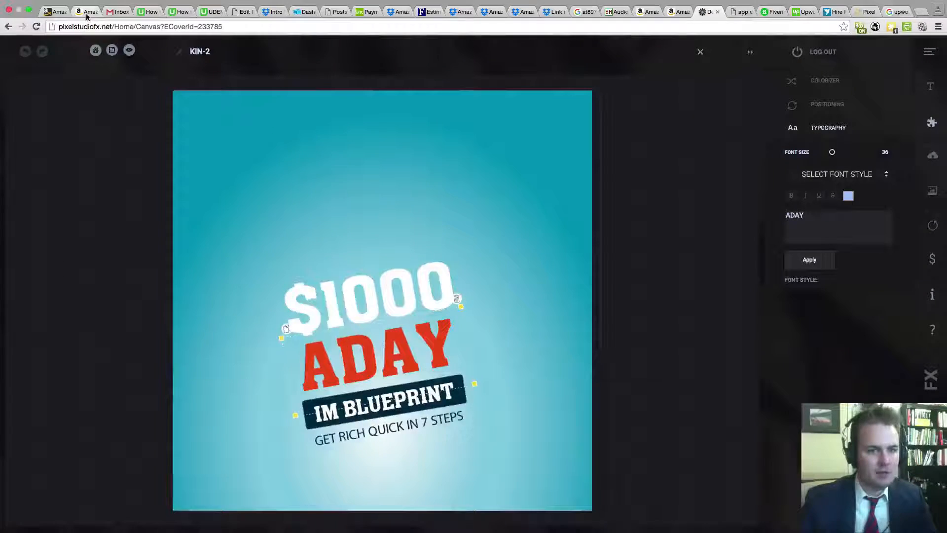
Step: Switch to the Amazon page of "A Practical Guide To Internet Marketing" to view its cover, and return to the KIN-2 canvas
left_click(86, 12)
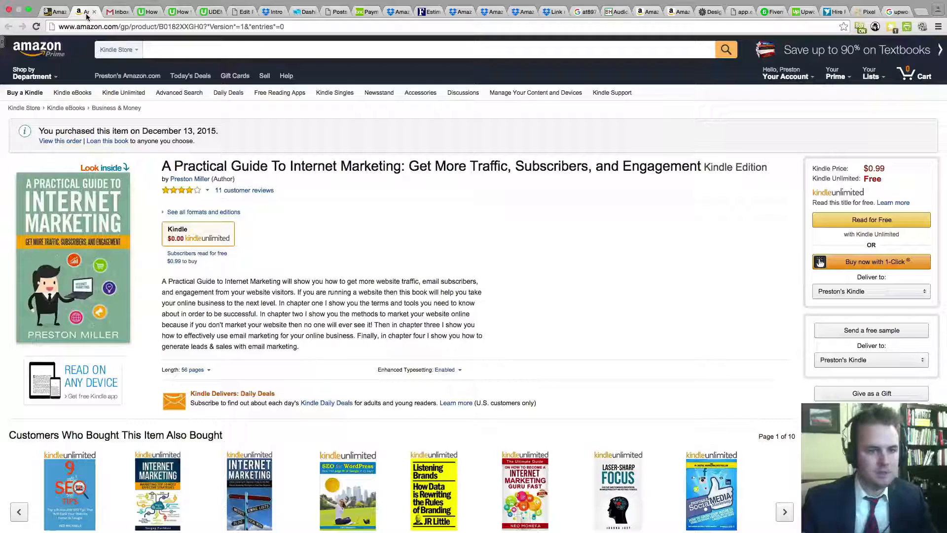
scroll(358, 220, "down", 1)
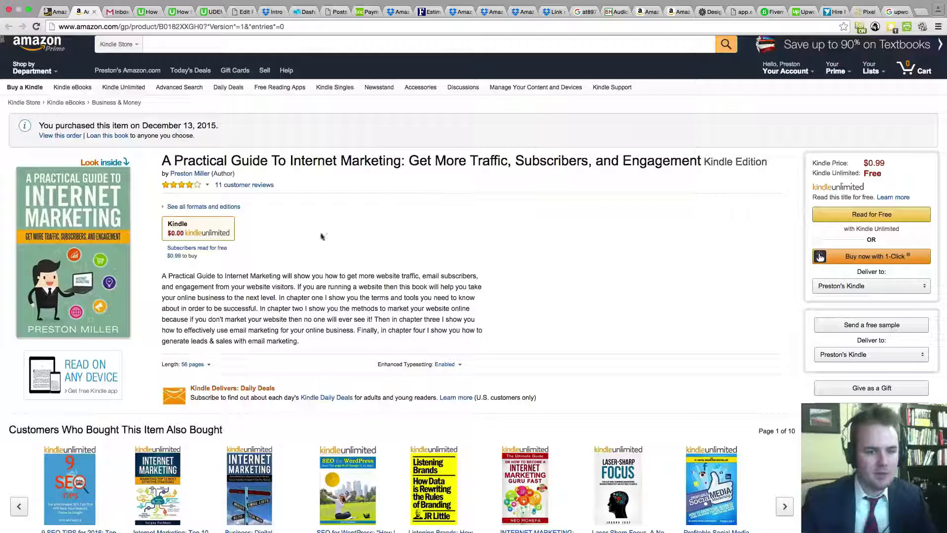
left_click(711, 14)
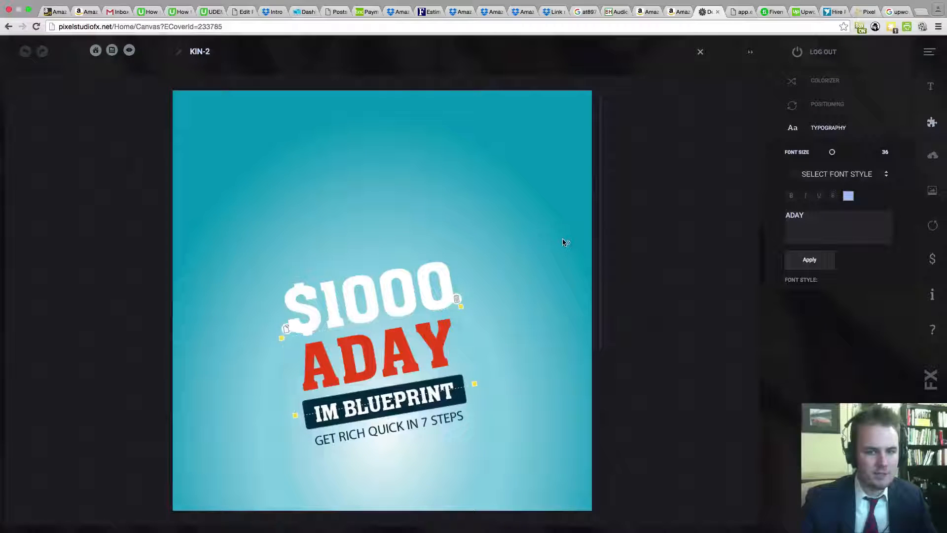
Step: Select the stack of dollar bills in the lower part of the cover and delete it
scroll(563, 242, "down", 5)
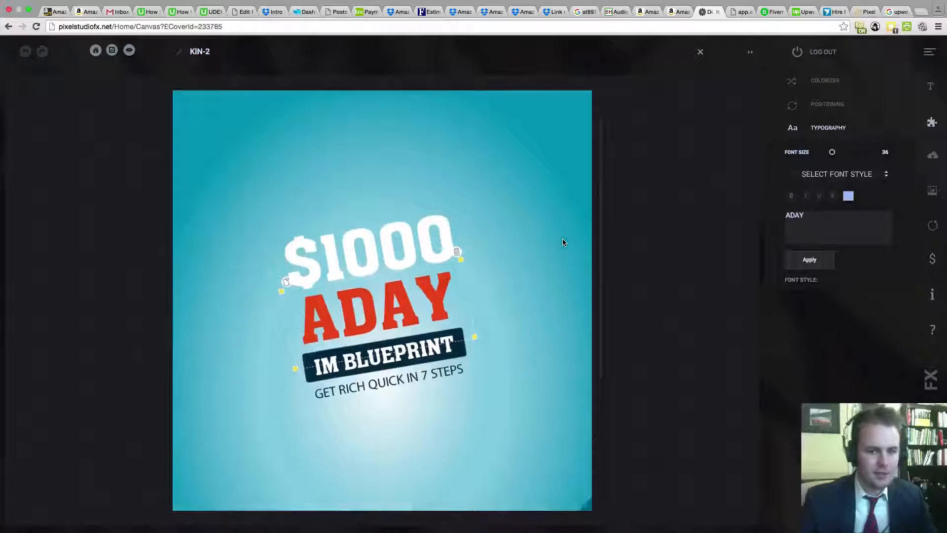
scroll(564, 242, "up", 5)
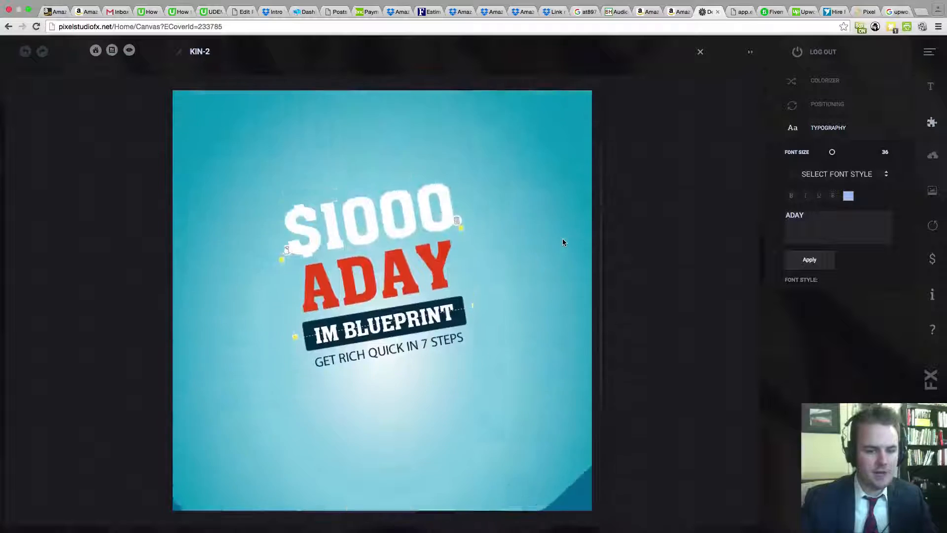
left_click(376, 244)
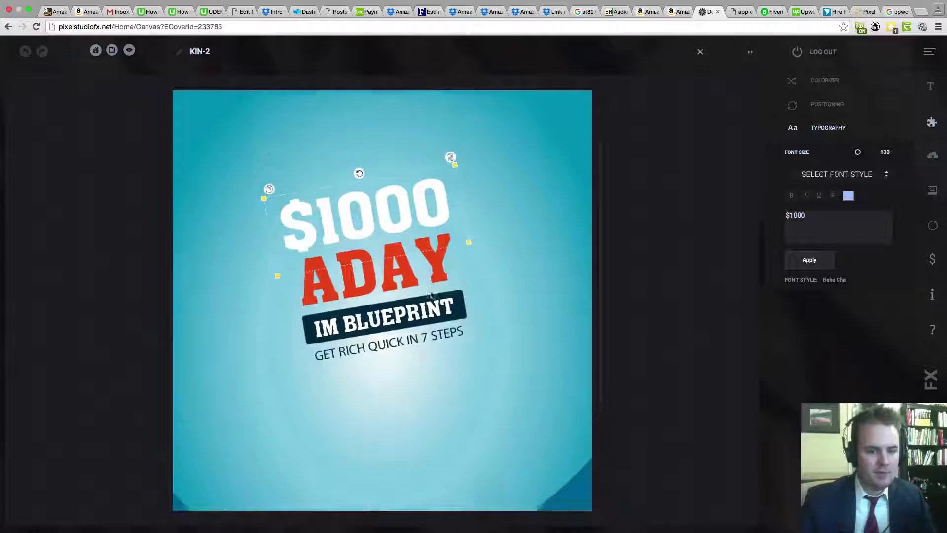
scroll(431, 291, "down", 5)
left_click(389, 385)
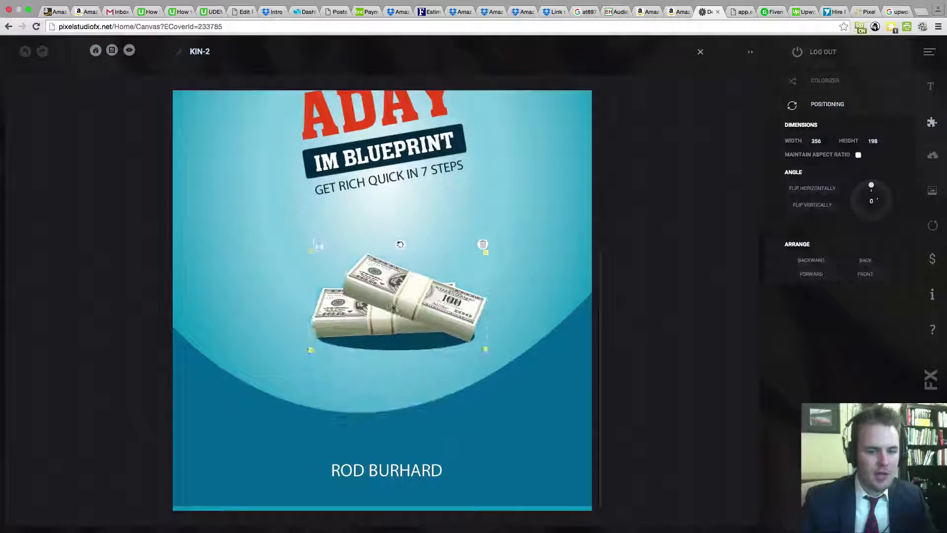
left_click(461, 344)
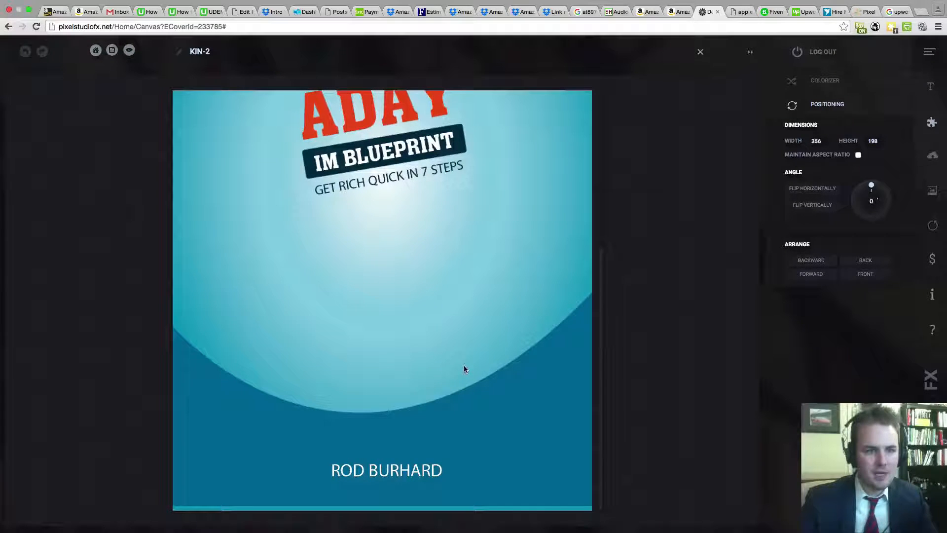
Step: Change the author text at the foot of the cover to "YOUR NAME" and nudge it slightly towards the centre
left_click(394, 466)
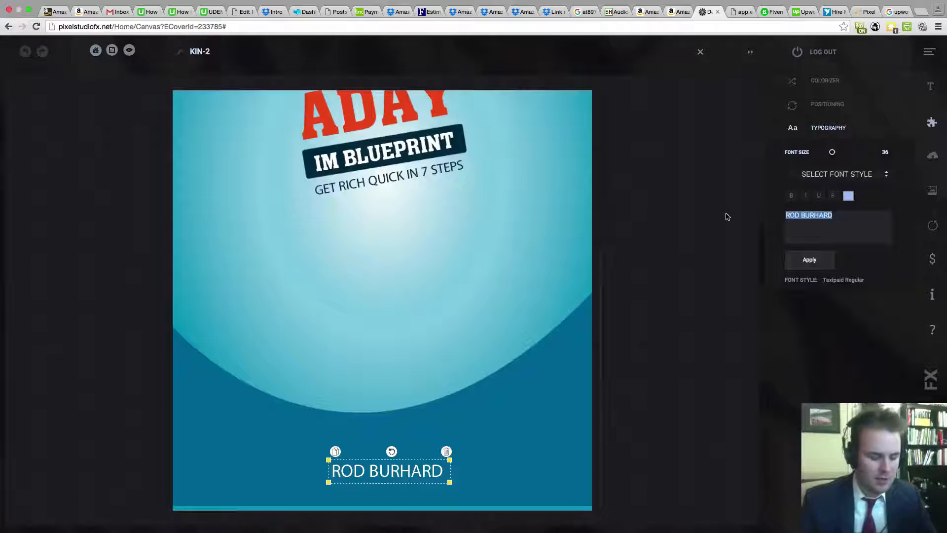
type("YOUR NAME")
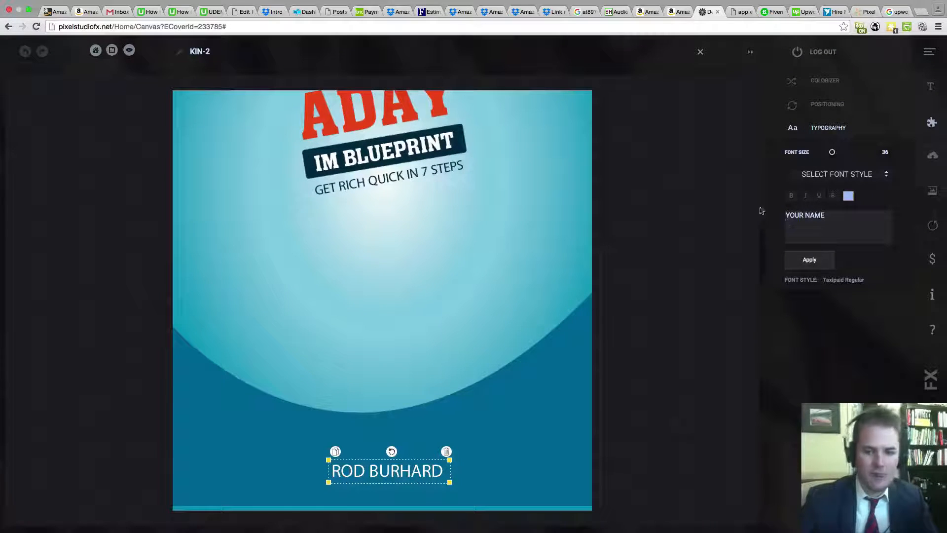
left_click(798, 260)
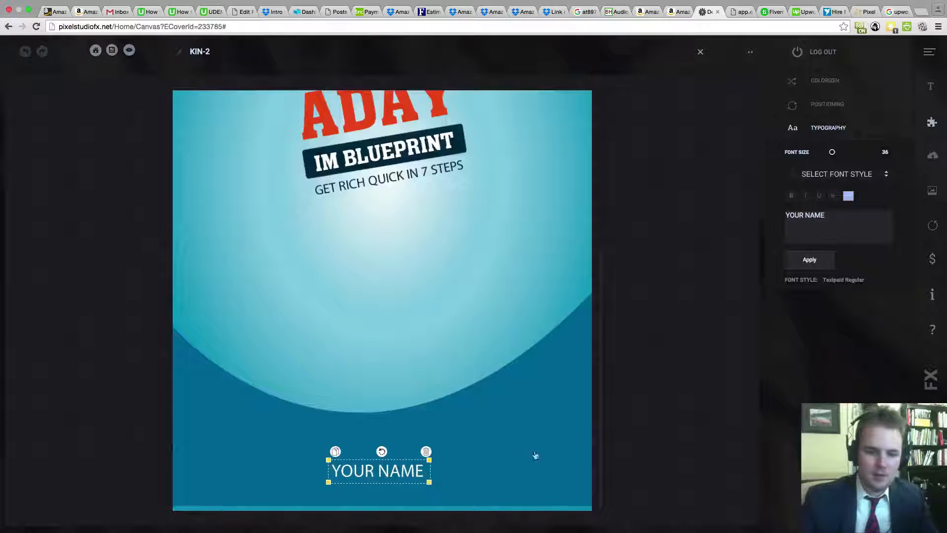
left_click(484, 453)
left_click(383, 473)
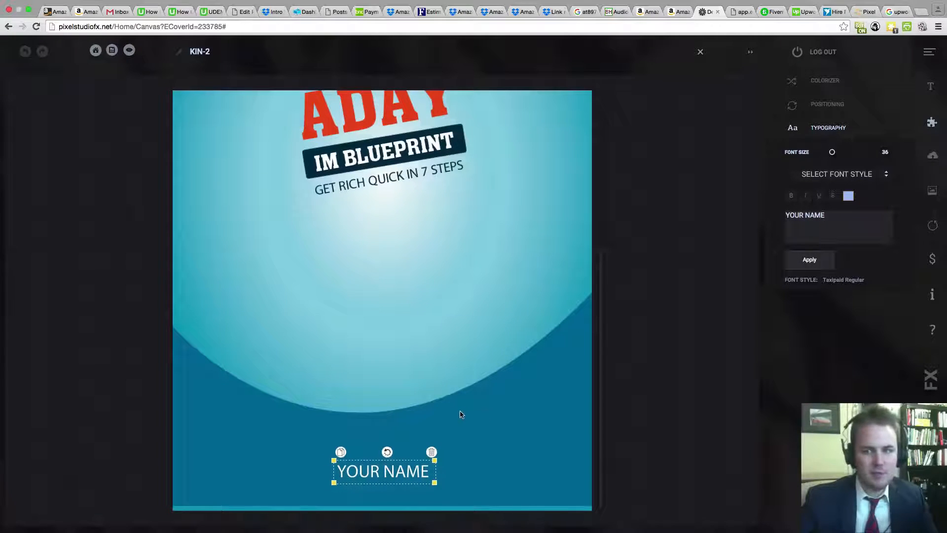
Step: Shift the red "ADAY" title text slightly downward and deselect it
scroll(458, 412, "up", 5)
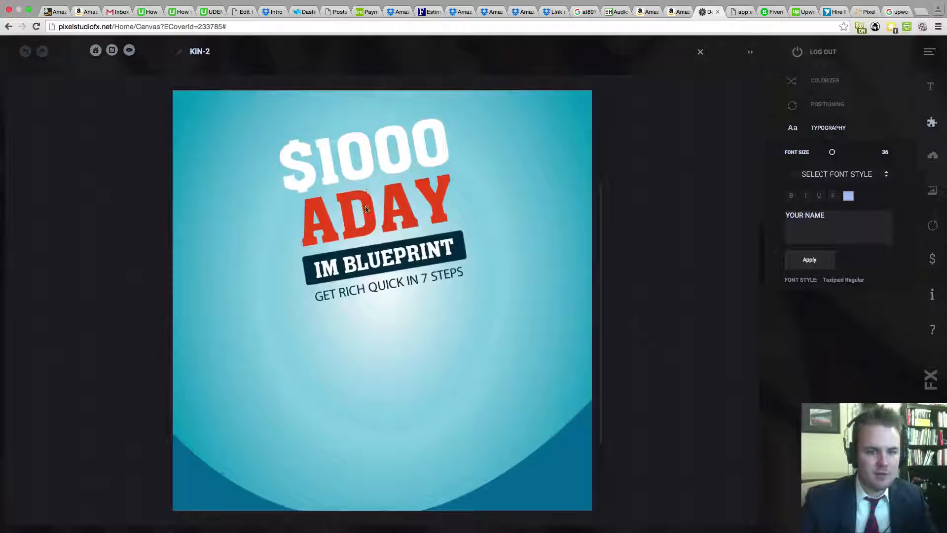
left_click(365, 209)
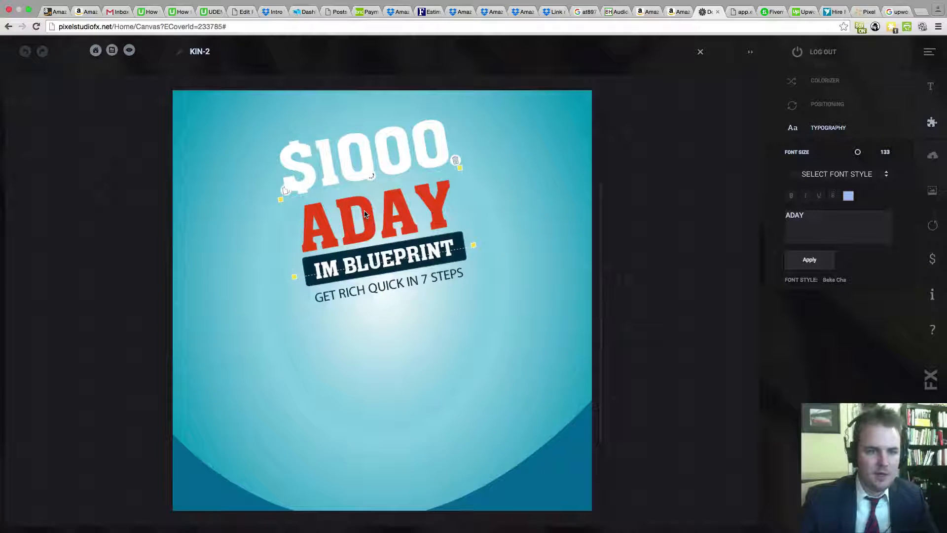
left_click(493, 212)
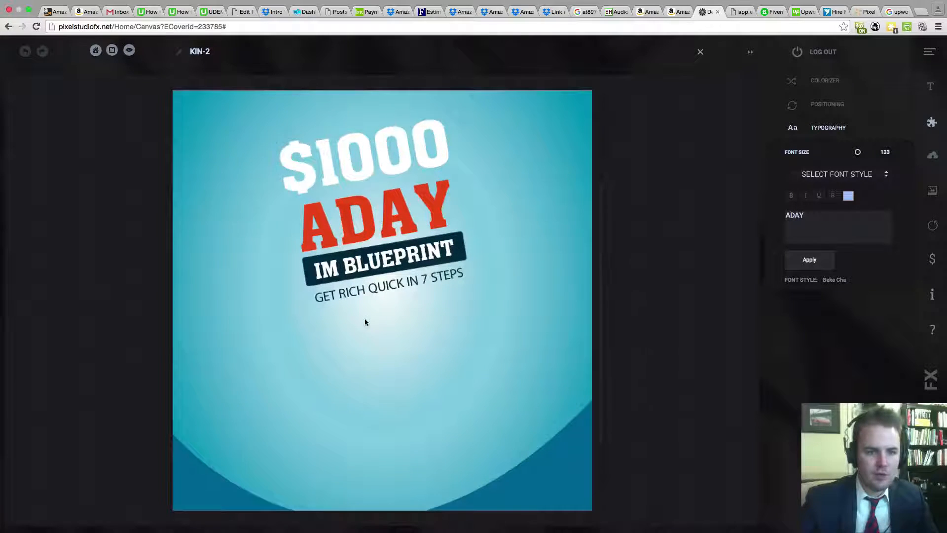
scroll(365, 322, "down", 5)
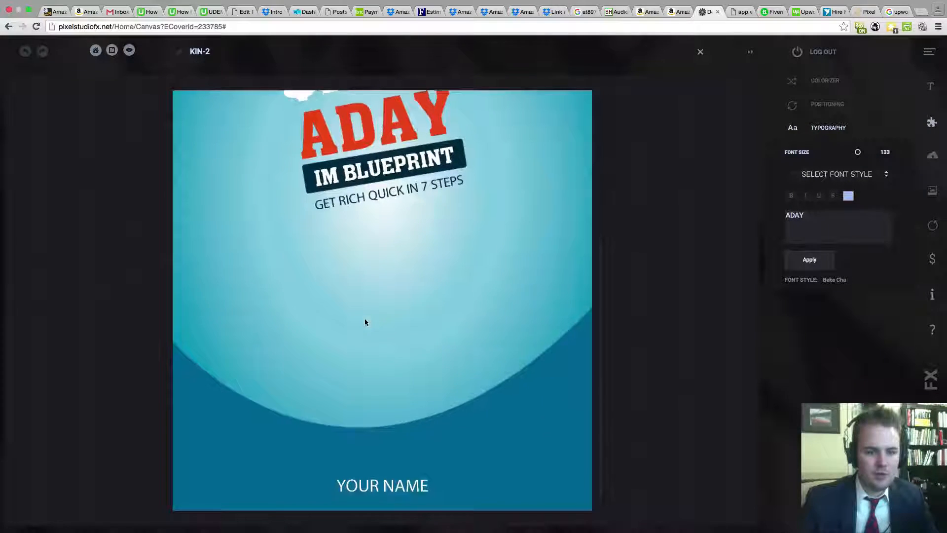
Step: Undo the latest text moves and the picture deletion to bring back the dollar bills above the author text
left_click(24, 52)
left_click(24, 52)
left_click(24, 52)
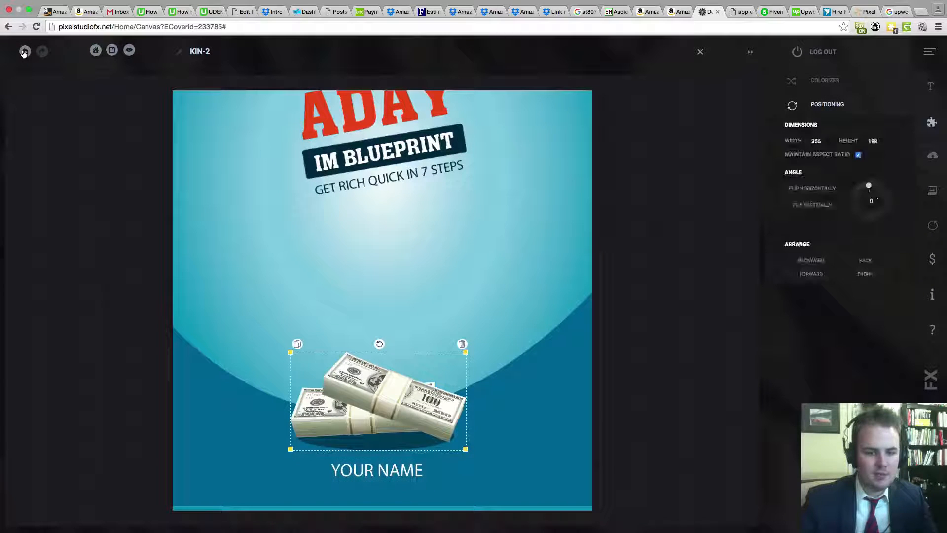
left_click(23, 52)
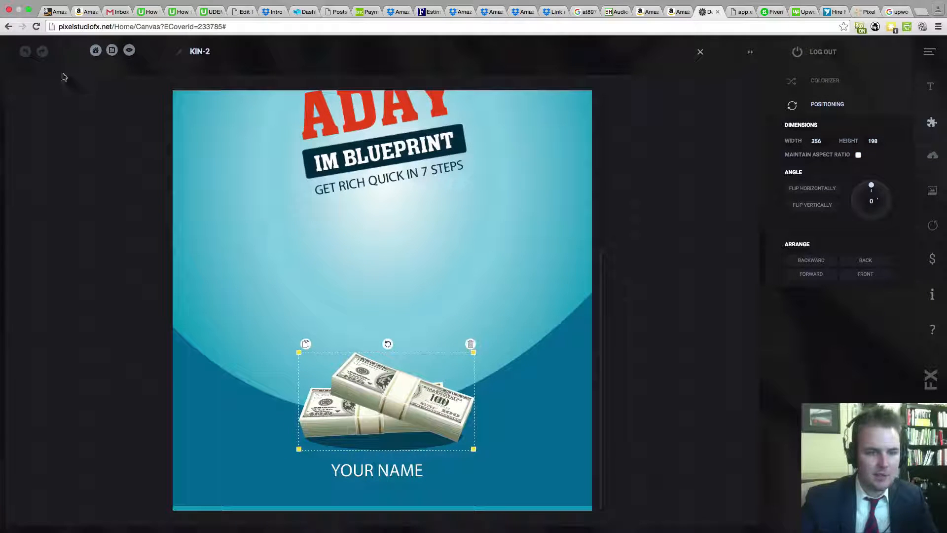
left_click(490, 314)
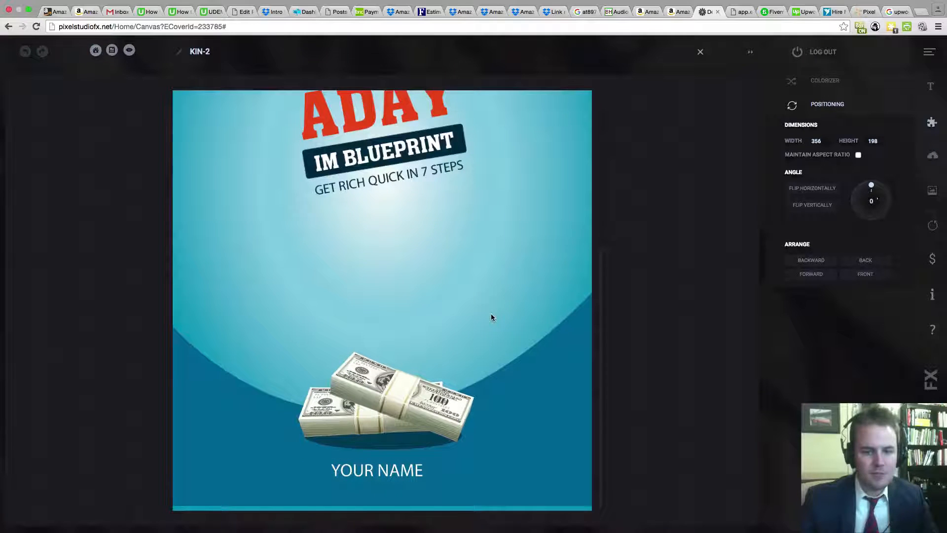
Step: Review the whole cover in the preview window at a preview zoom of 0.65, and close the preview
scroll(491, 333, "up", 5)
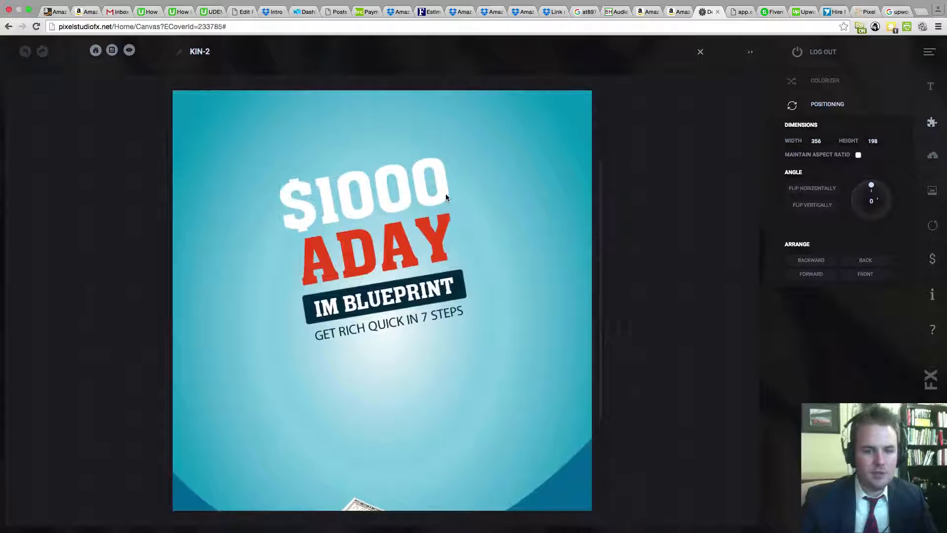
scroll(456, 227, "down", 5)
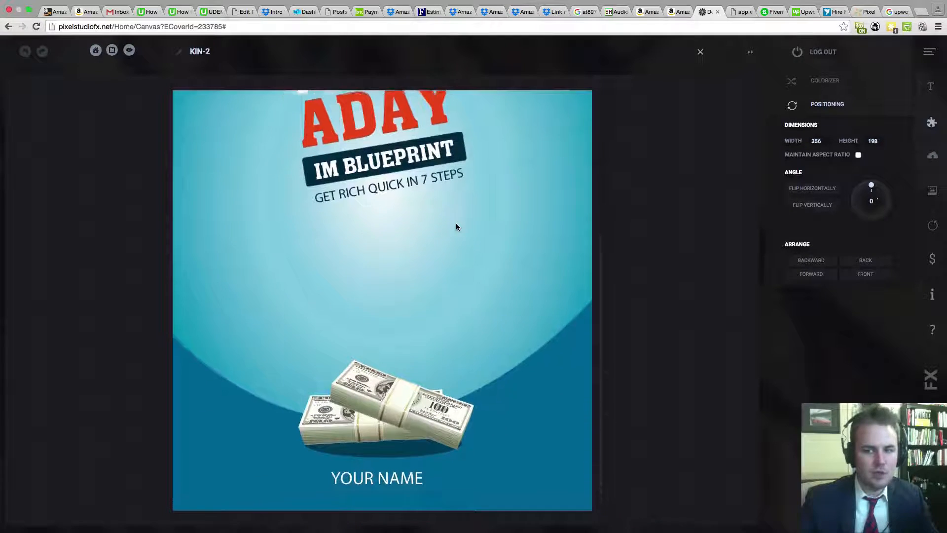
scroll(454, 229, "up", 5)
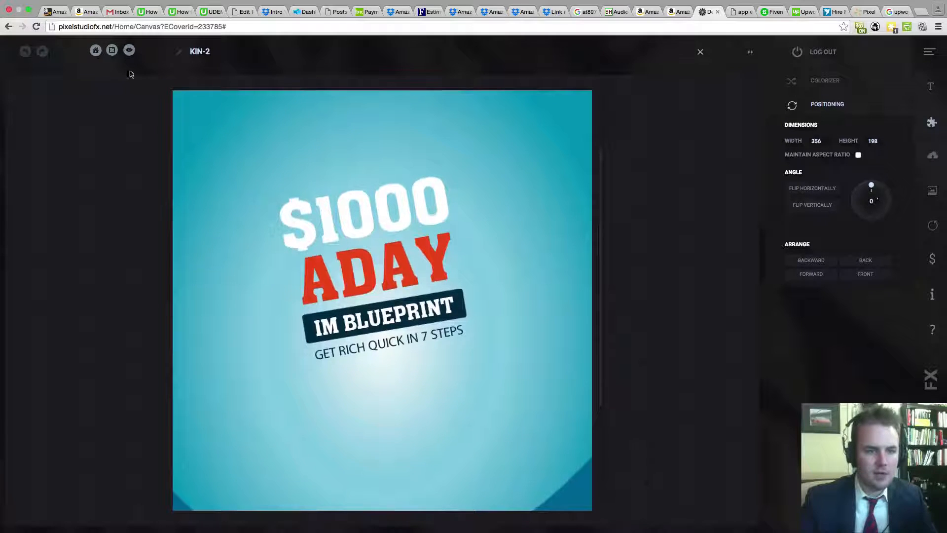
left_click(129, 51)
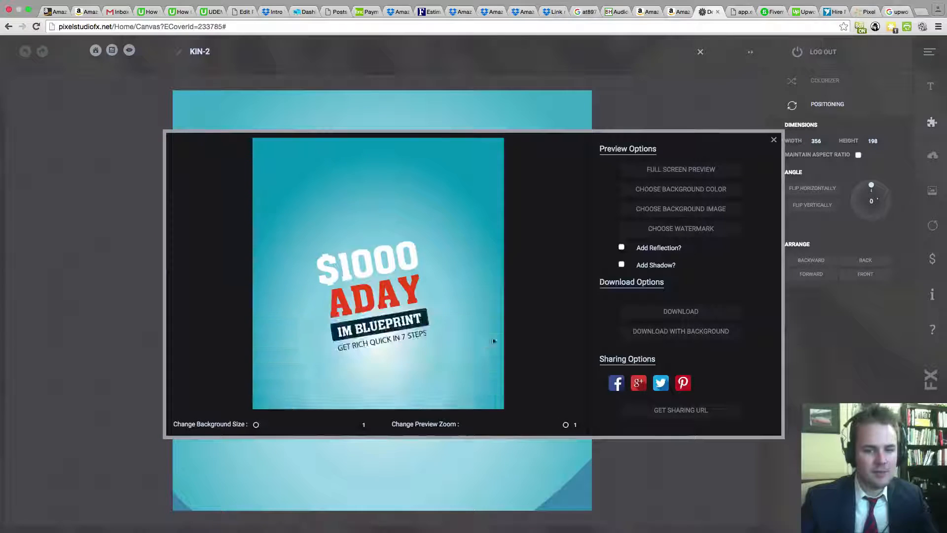
scroll(492, 340, "down", 3)
scroll(496, 331, "up", 4)
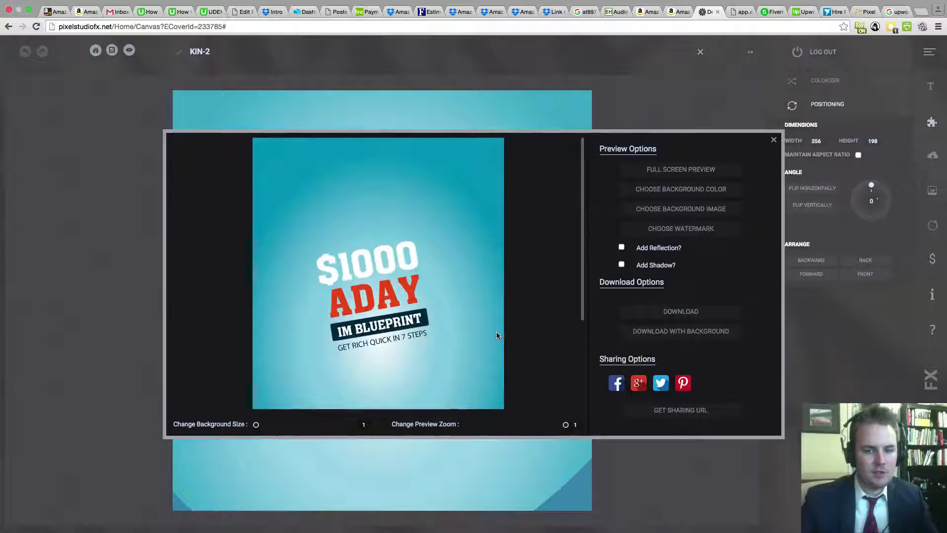
left_click_drag(538, 425, 527, 425)
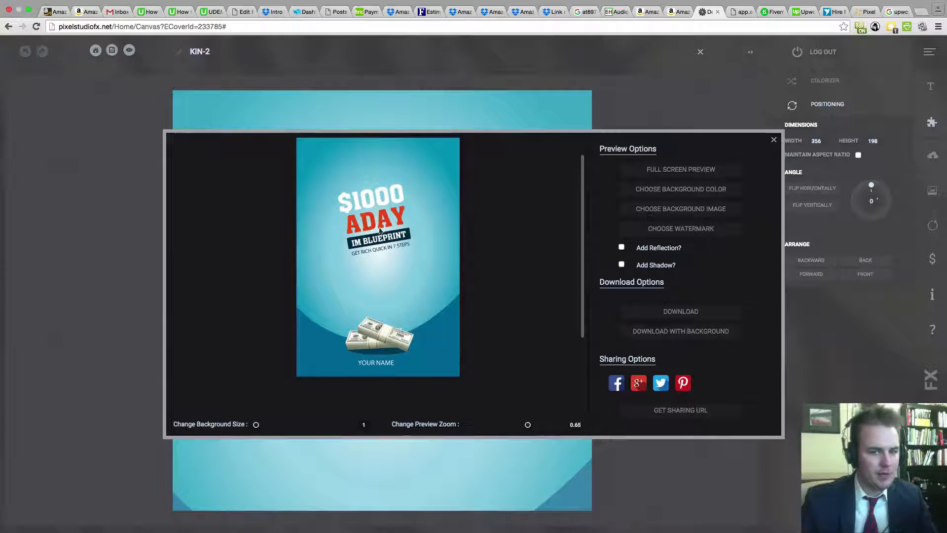
left_click(774, 141)
Step: Return to the theme gallery and open the "Maths Training Kit" theme from the Education category
left_click(96, 52)
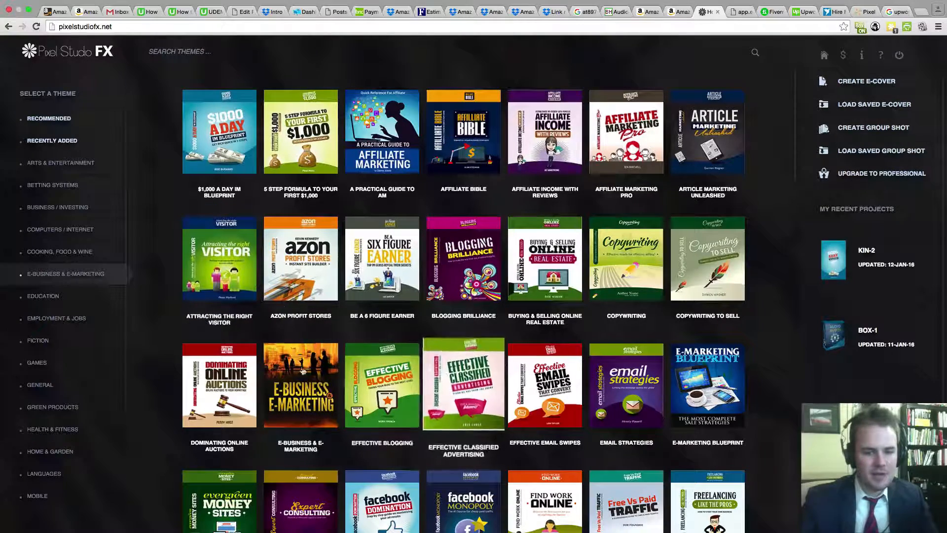
left_click(35, 301)
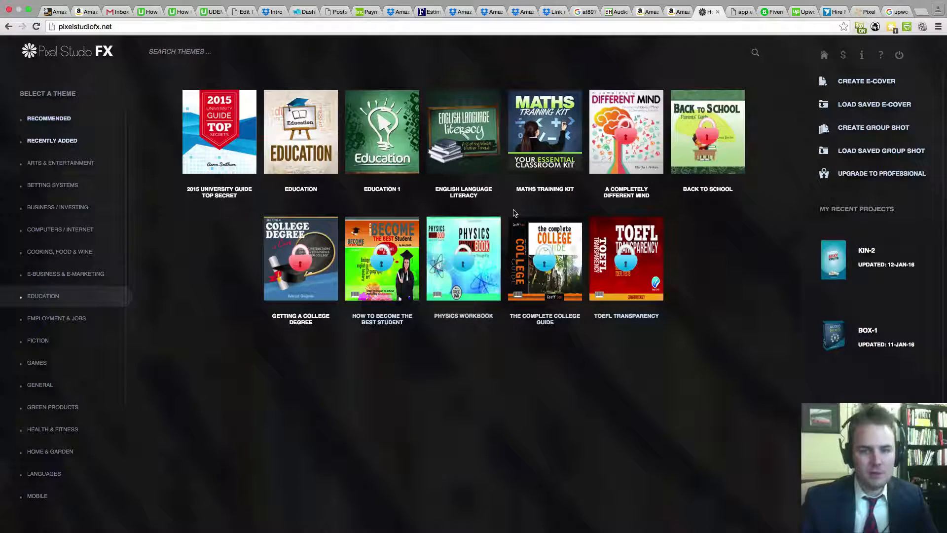
left_click(542, 131)
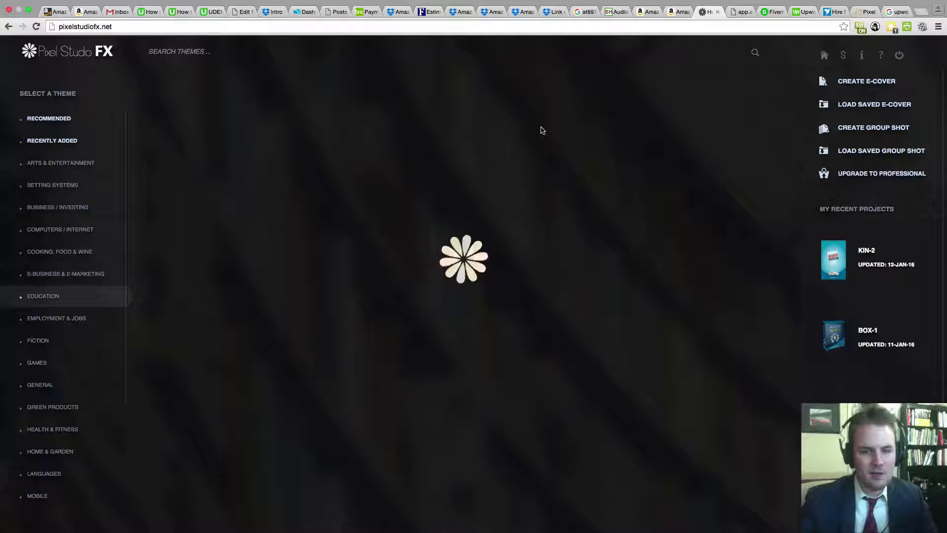